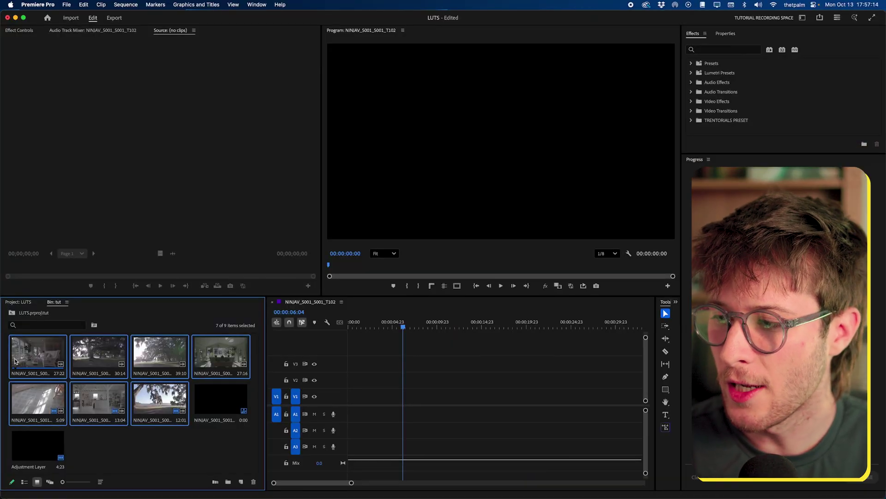
Step: Clear the clip selection in the project bin
{"action": "left_click", "coordinate": [108, 433]}
Step: Preview the 5:09 clip, then select the first seven clips and bring up their context menu
{"action": "double_click", "coordinate": [63, 402]}
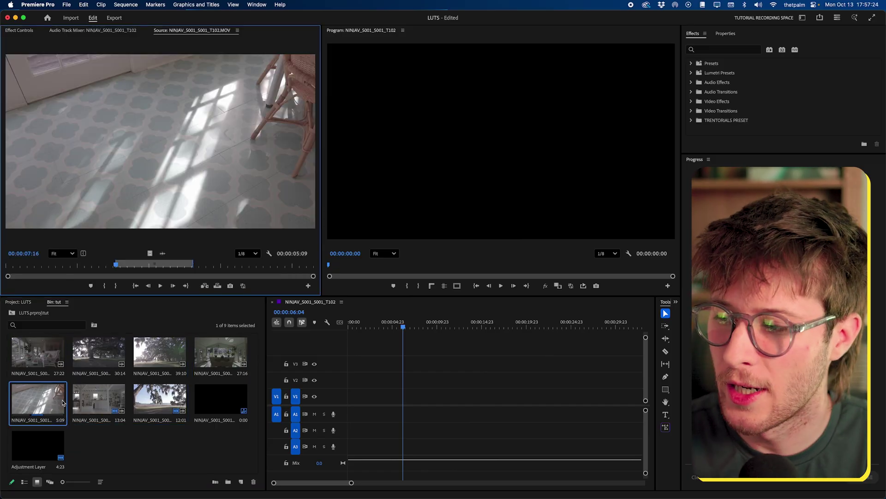
{"action": "left_click", "coordinate": [145, 411]}
{"action": "left_click", "coordinate": [41, 349], "text": "shift"}
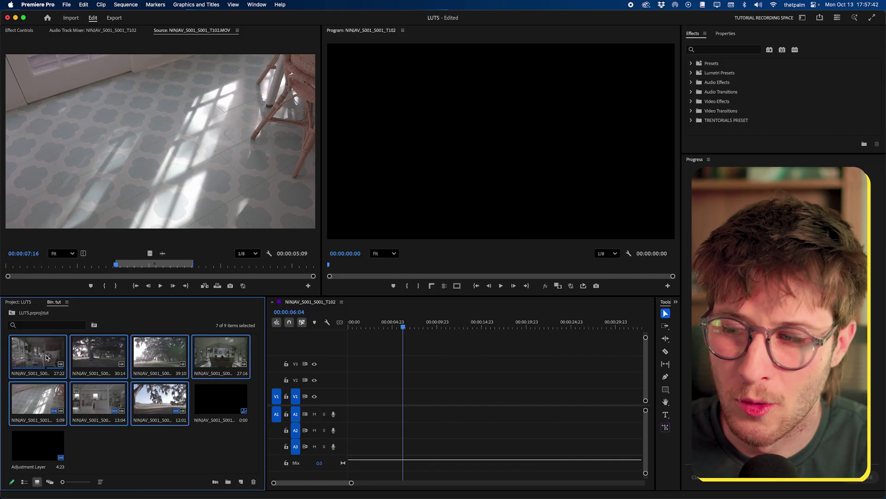
{"action": "right_click", "coordinate": [46, 357]}
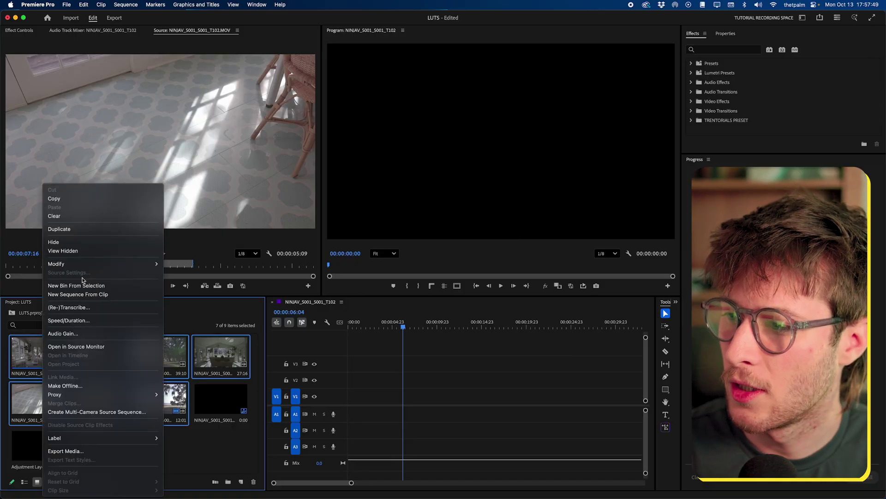
Step: Set the seven clips' input LUT to CinemaGamut_CanonLog3-to-BT709_WideDR_33_FF_Ver.2.0 via Modify > Color
{"action": "mouse_move", "coordinate": [90, 265]}
{"action": "left_click", "coordinate": [171, 272]}
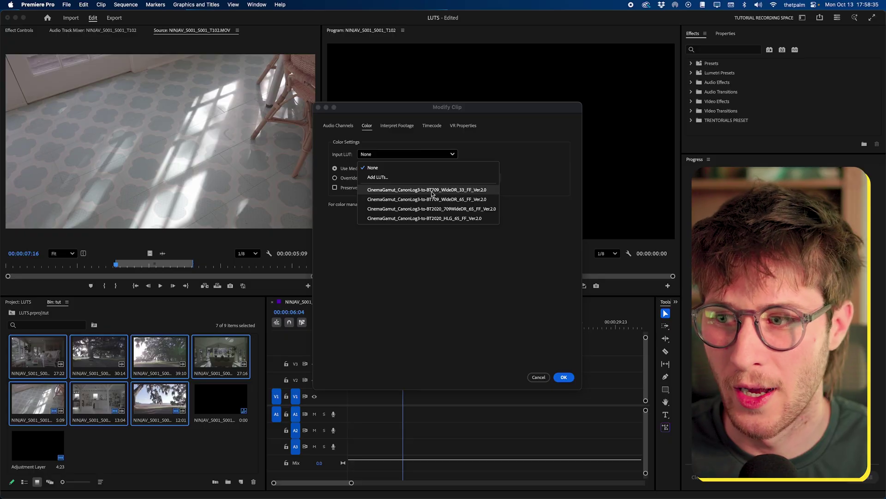
{"action": "left_click", "coordinate": [451, 190]}
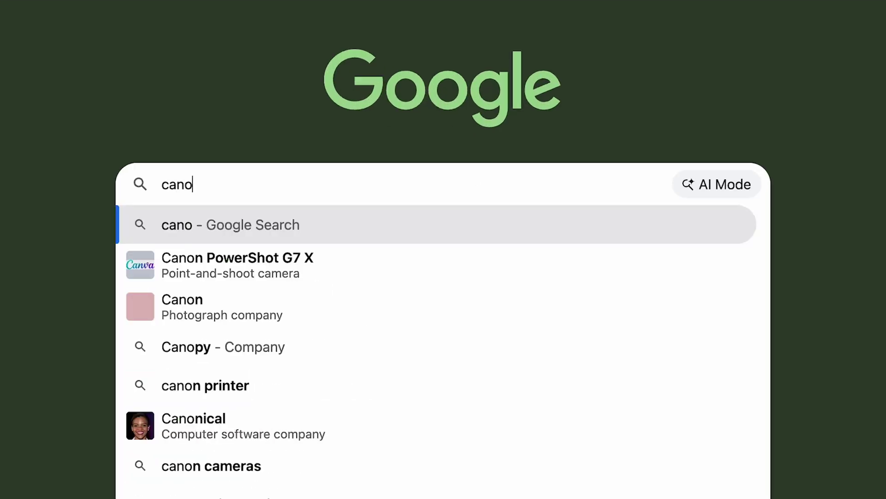
Step: Add 'reddit' to the Canon LUT search and open the 'Official Canon C-Log conversion LUTs' thread
{"action": "type", "text": "dit"}
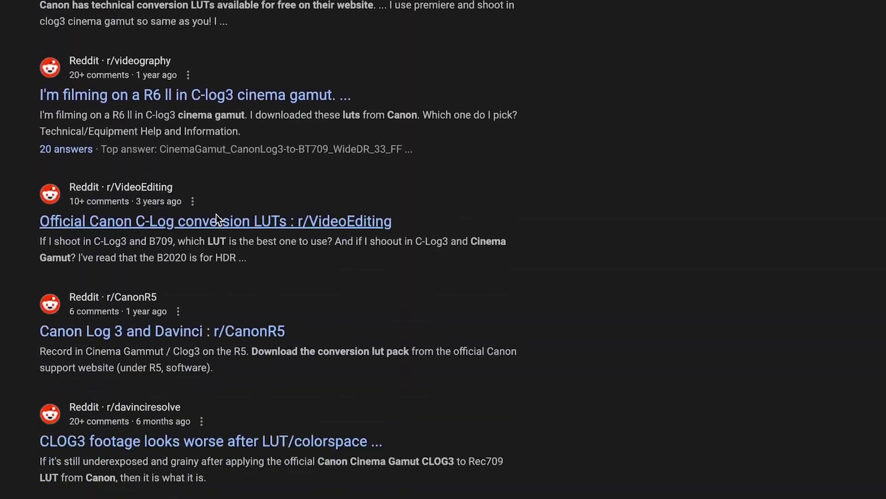
{"action": "left_click", "coordinate": [216, 214]}
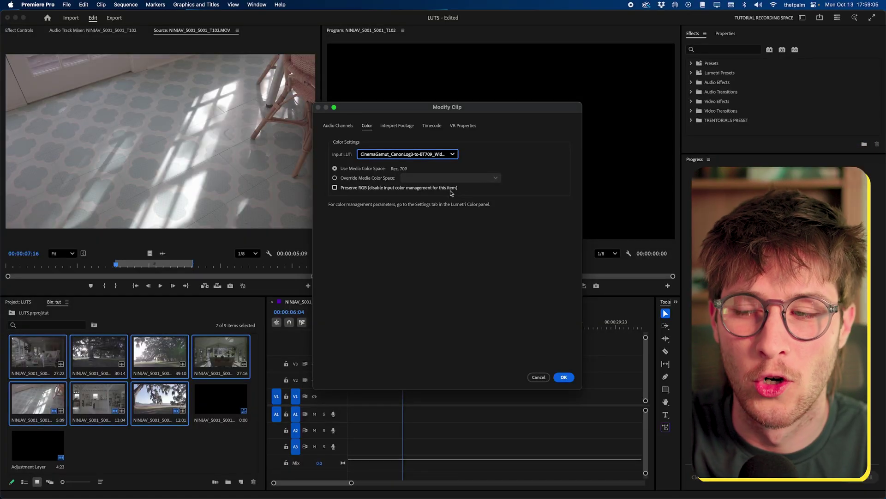
Step: Confirm the CanonLog3-to-BT709 input LUT for the seven clips, then deselect them in the bin
{"action": "left_click", "coordinate": [364, 157]}
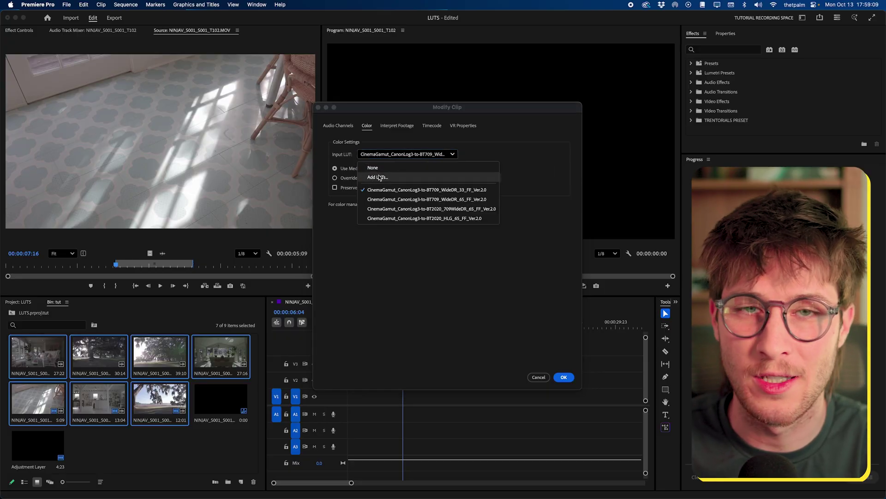
{"action": "left_click", "coordinate": [472, 169]}
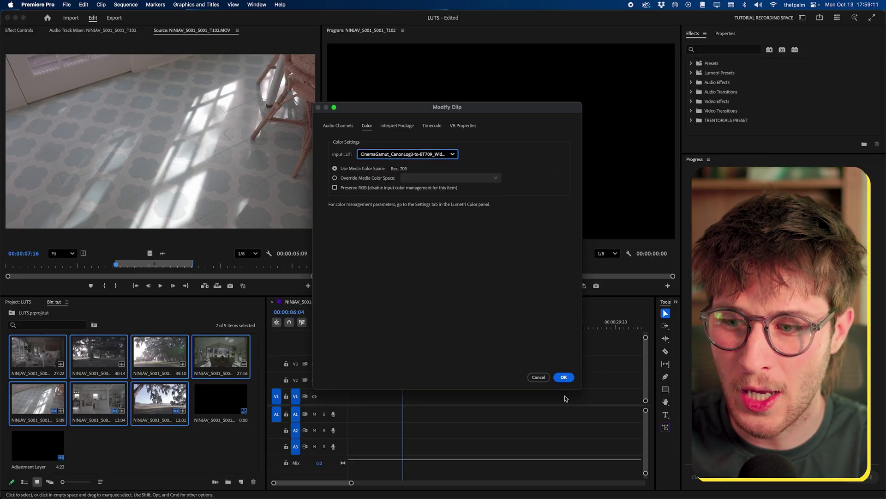
{"action": "left_click", "coordinate": [563, 378]}
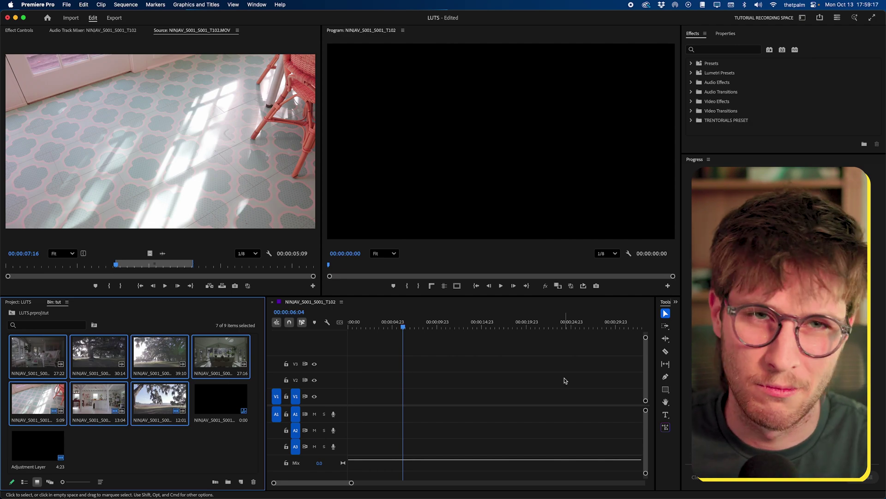
{"action": "key", "text": "super+shift+a"}
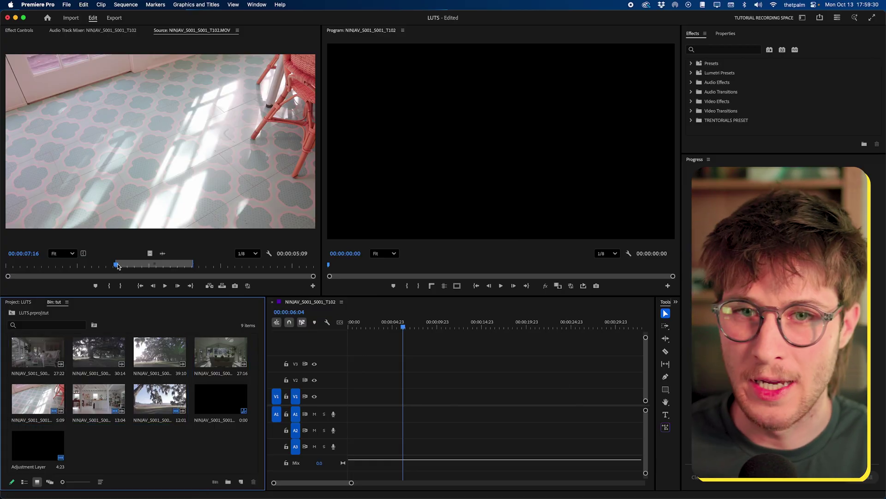
Step: Drop only the 5:09 clip's video onto track V2 and show the Lumetri Color panel
{"action": "left_click", "coordinate": [151, 253]}
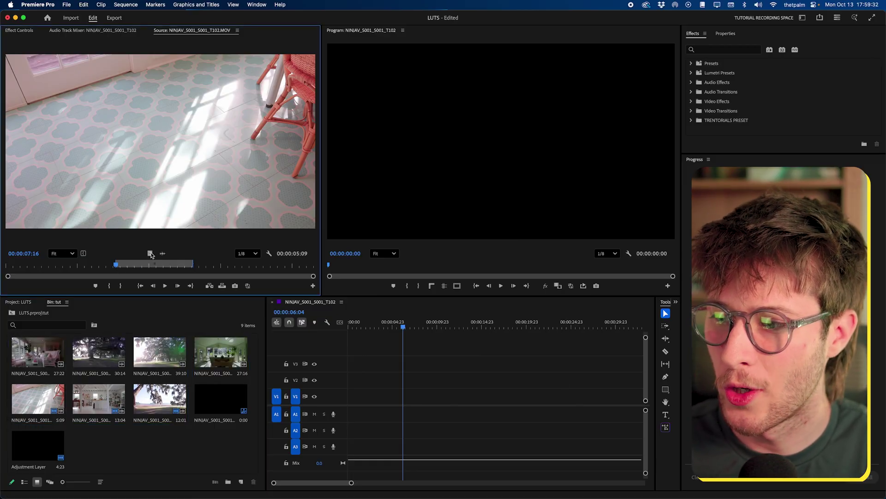
{"action": "left_click_drag", "start_coordinate": [151, 252], "coordinate": [369, 380]}
{"action": "left_click", "coordinate": [367, 326]}
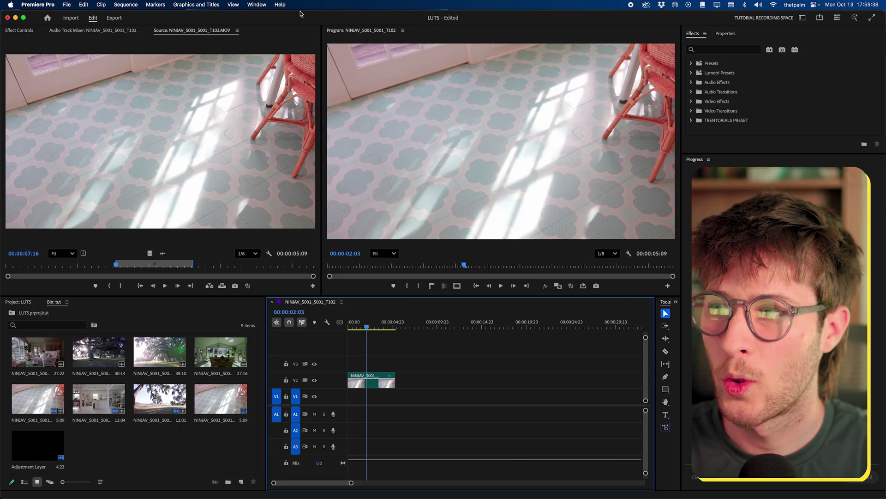
{"action": "left_click", "coordinate": [255, 4]}
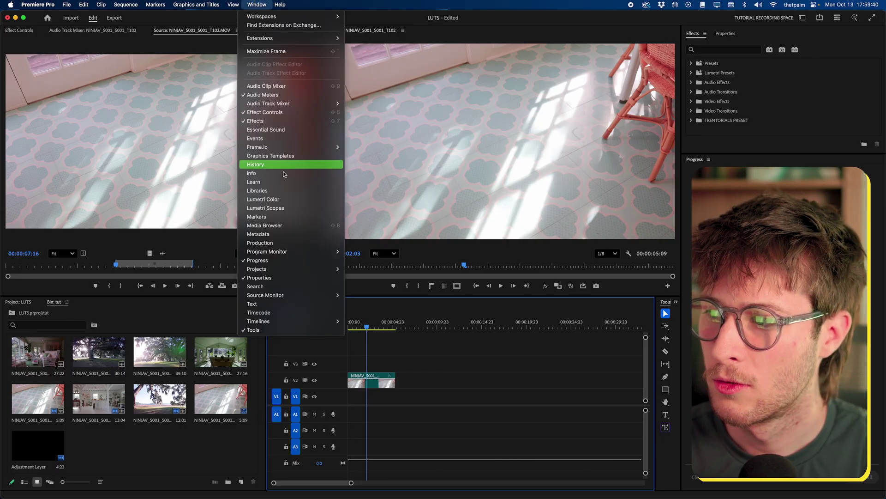
{"action": "left_click", "coordinate": [280, 199]}
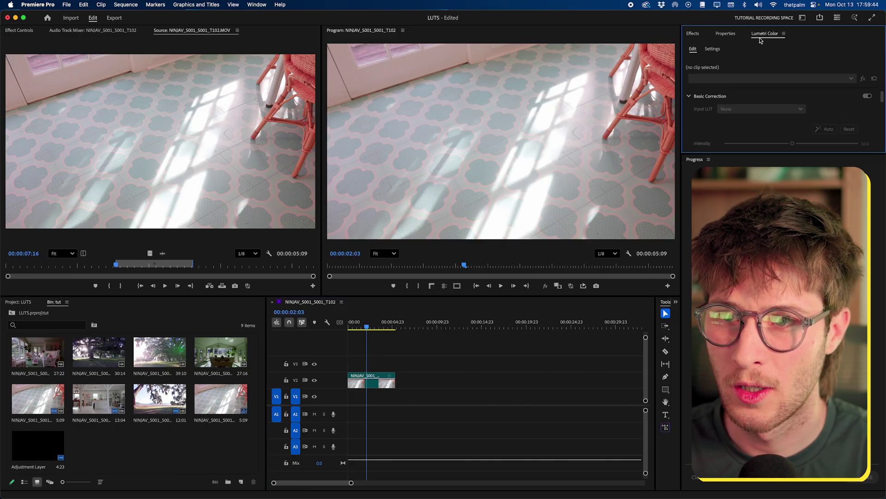
Step: Dock Lumetri Color in the Source panel group and move the T102 clip from V2 to V1
{"action": "left_click_drag", "start_coordinate": [761, 37], "coordinate": [203, 32]}
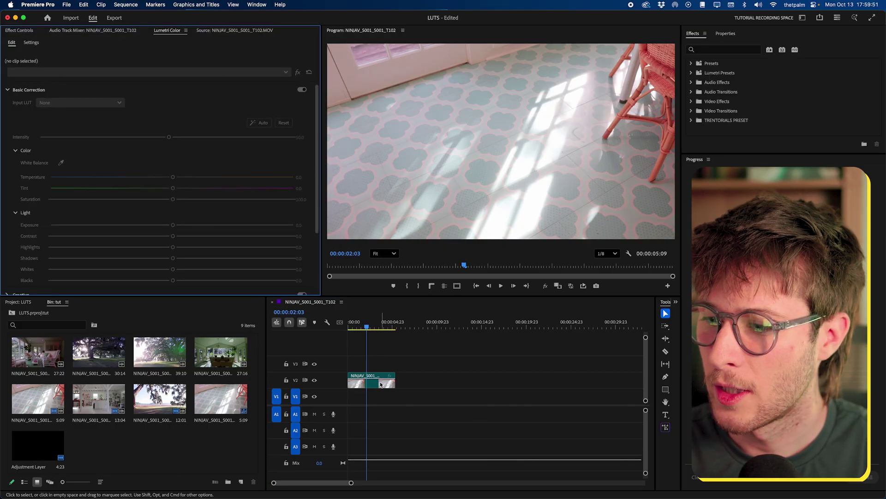
{"action": "left_click_drag", "start_coordinate": [381, 385], "coordinate": [355, 395]}
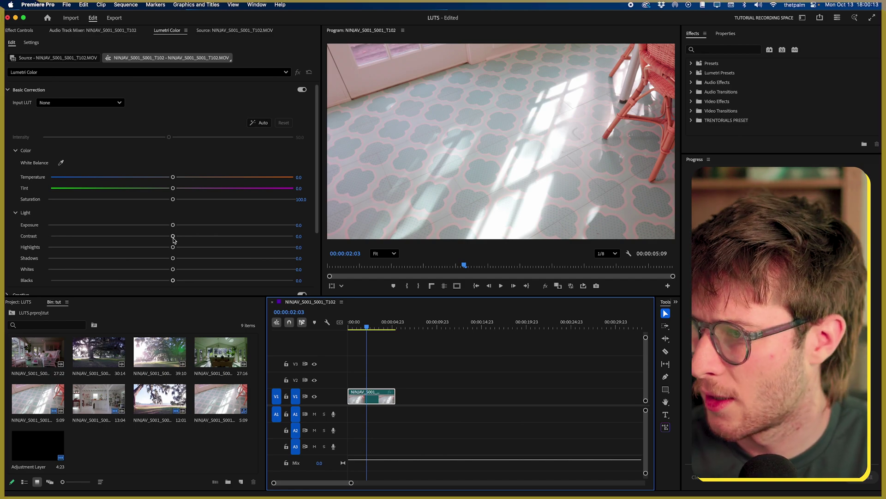
Step: Grade the tones: Contrast 44.5, Shadows -23.8, Whites 23.1, Blacks -17.9, Exposure -0.1
{"action": "left_click_drag", "start_coordinate": [174, 239], "coordinate": [177, 257]}
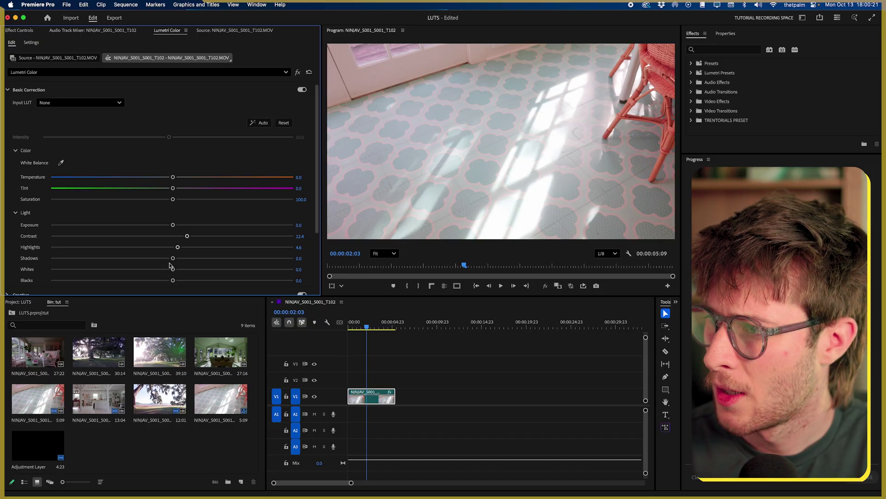
{"action": "left_click_drag", "start_coordinate": [172, 258], "coordinate": [150, 281]}
{"action": "left_click_drag", "start_coordinate": [187, 236], "coordinate": [226, 236]}
{"action": "left_click_drag", "start_coordinate": [172, 225], "coordinate": [169, 225]}
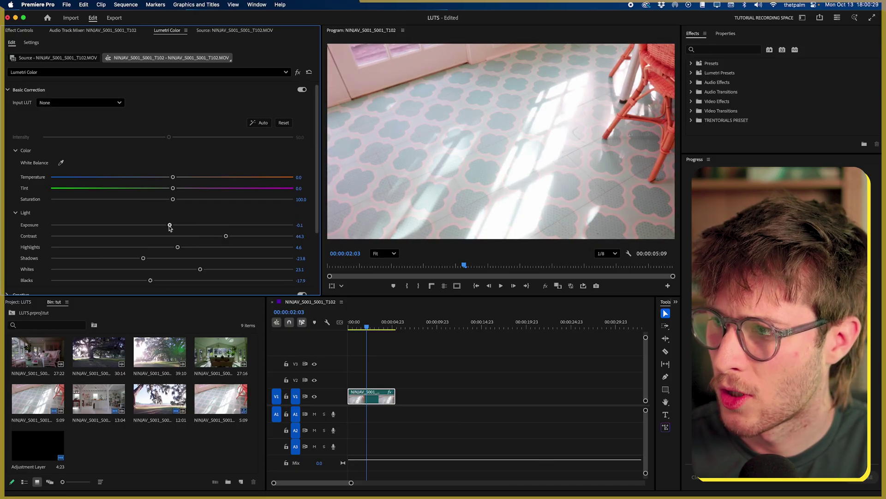
Step: Eyedrop white balance, set Temperature -12.1 and Tint -6.8, then compare with the grade bypassed
{"action": "left_click", "coordinate": [61, 162]}
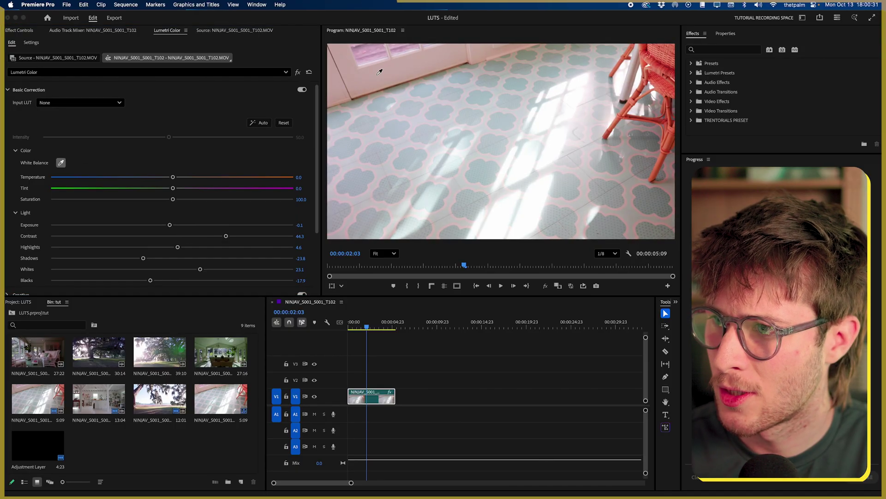
{"action": "left_click", "coordinate": [379, 73]}
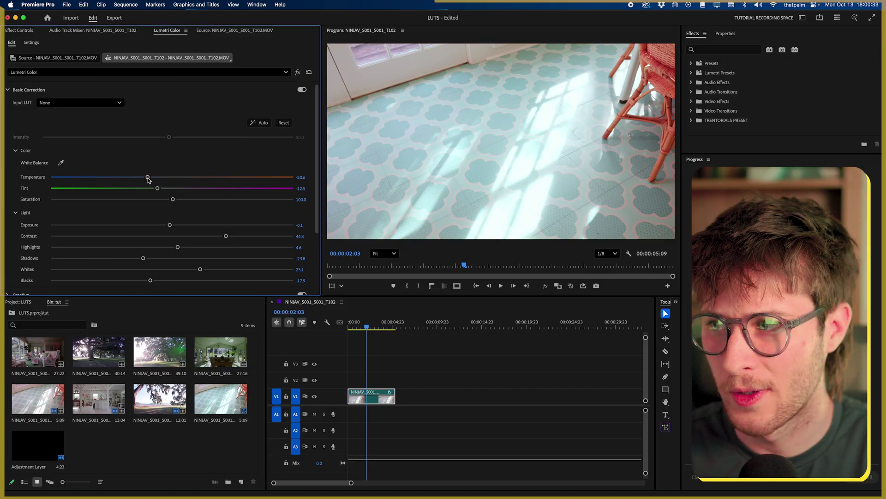
{"action": "left_click_drag", "start_coordinate": [148, 177], "coordinate": [163, 188]}
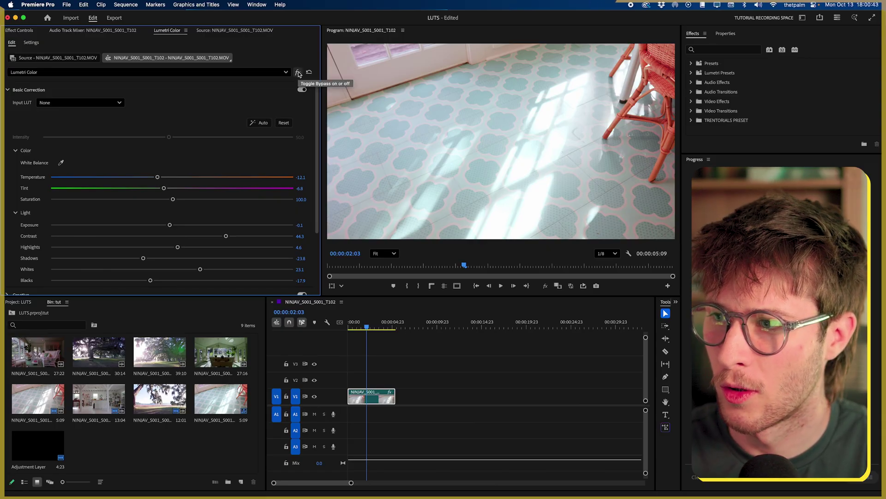
{"action": "left_click", "coordinate": [297, 73]}
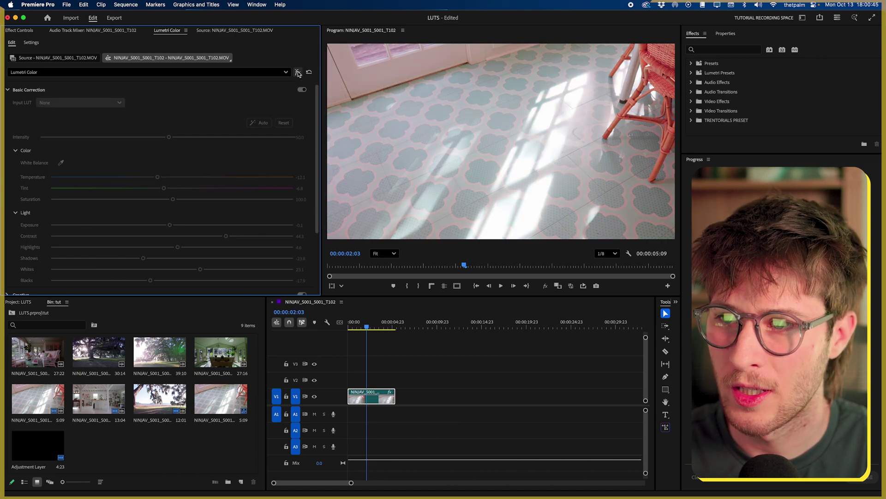
{"action": "left_click", "coordinate": [298, 73]}
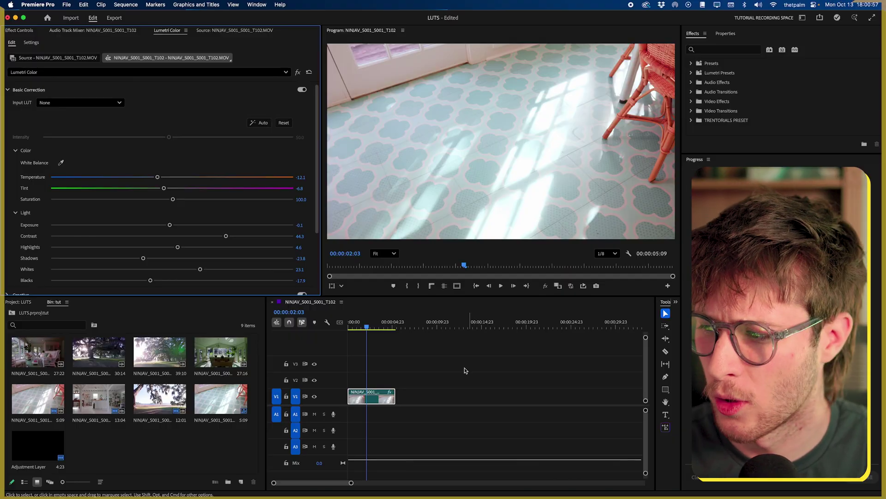
Step: Remove the old adjustment layer and create a new adjustment layer in the bin
{"action": "left_click", "coordinate": [143, 446]}
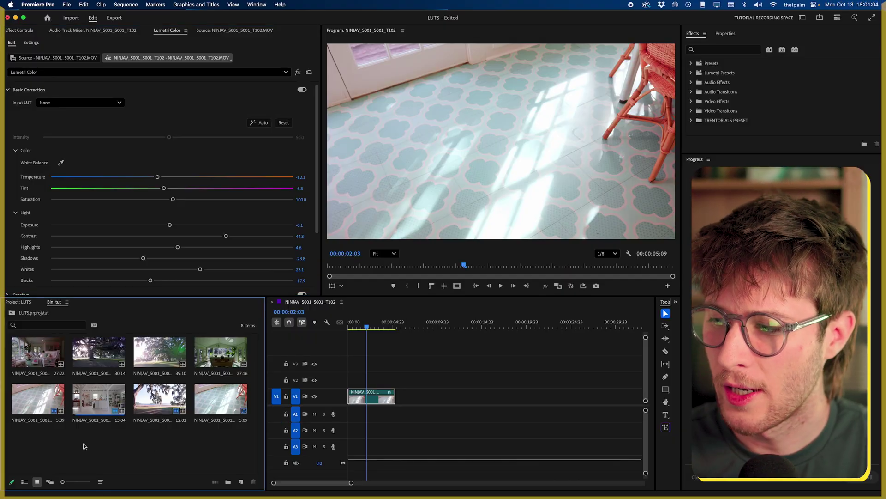
{"action": "right_click", "coordinate": [84, 443]}
{"action": "mouse_move", "coordinate": [136, 374]}
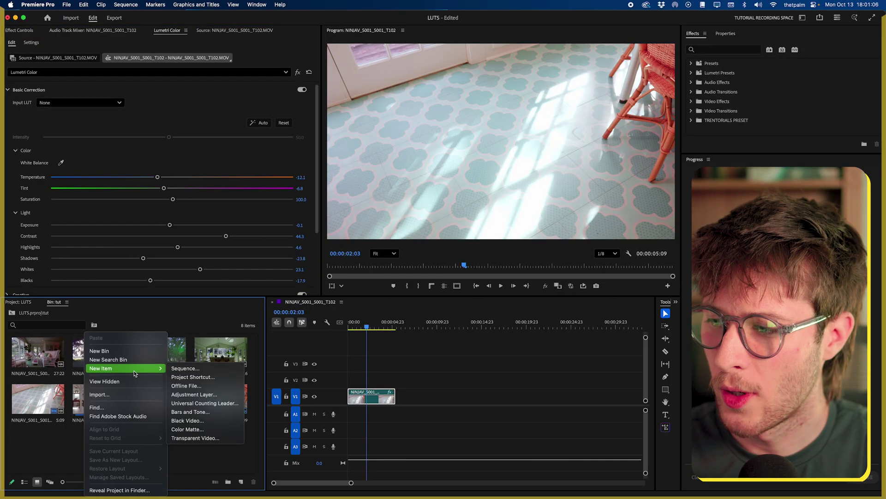
{"action": "left_click", "coordinate": [183, 394]}
{"action": "key", "text": "Return"}
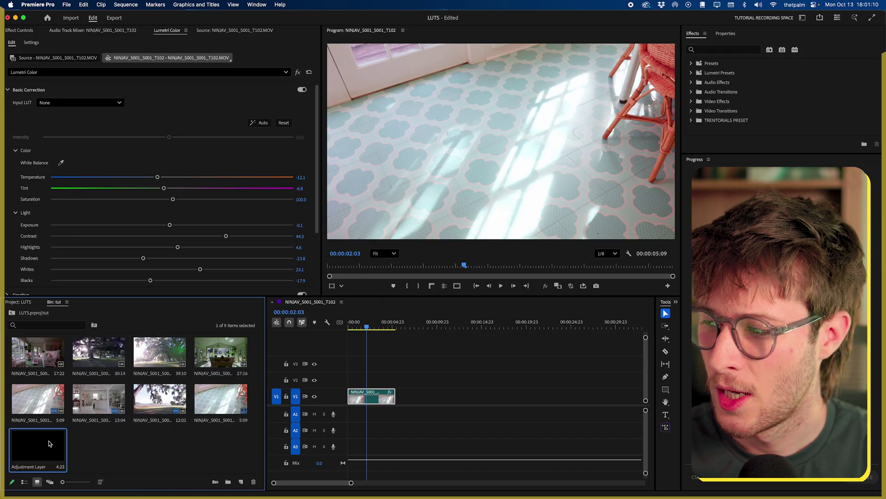
Step: Place the adjustment layer on V2 above the floor clip and select it for grading
{"action": "left_click_drag", "start_coordinate": [50, 441], "coordinate": [365, 385]}
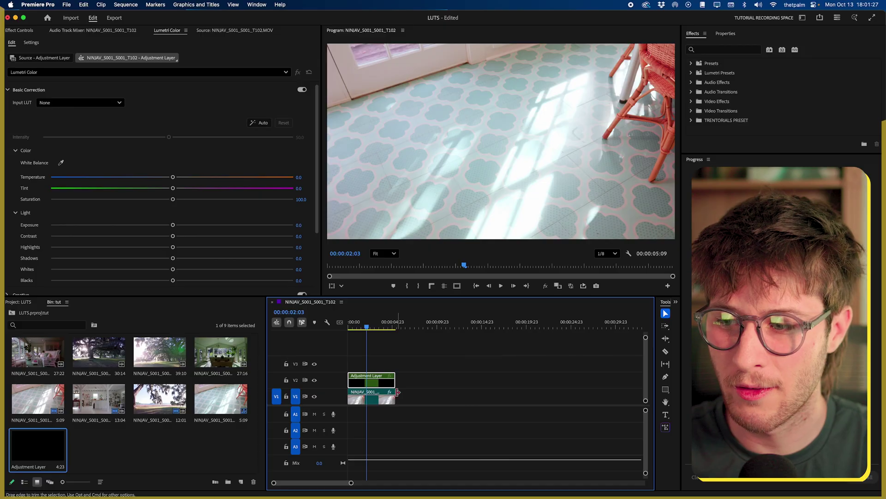
{"action": "left_click", "coordinate": [376, 402]}
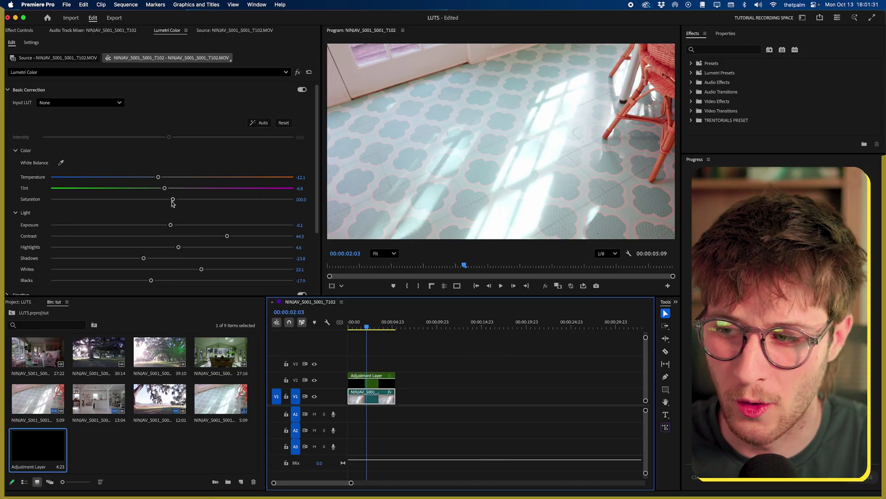
{"action": "left_click", "coordinate": [357, 387]}
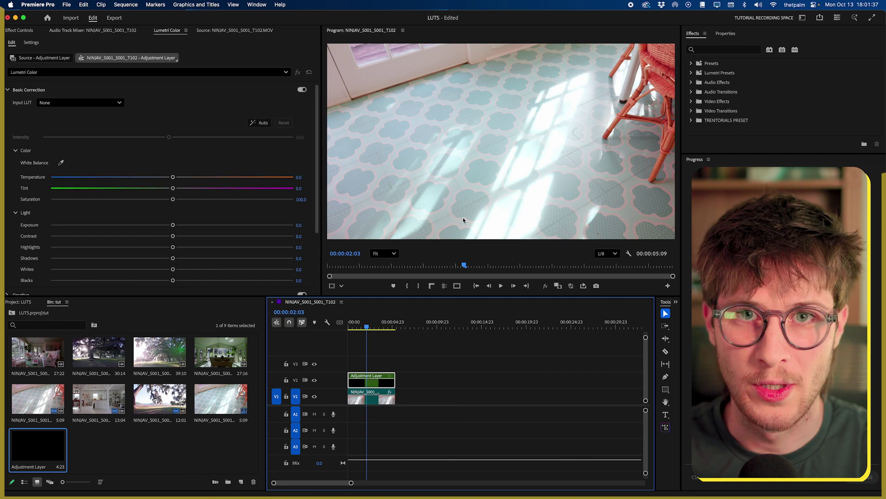
{"action": "left_click", "coordinate": [12, 92]}
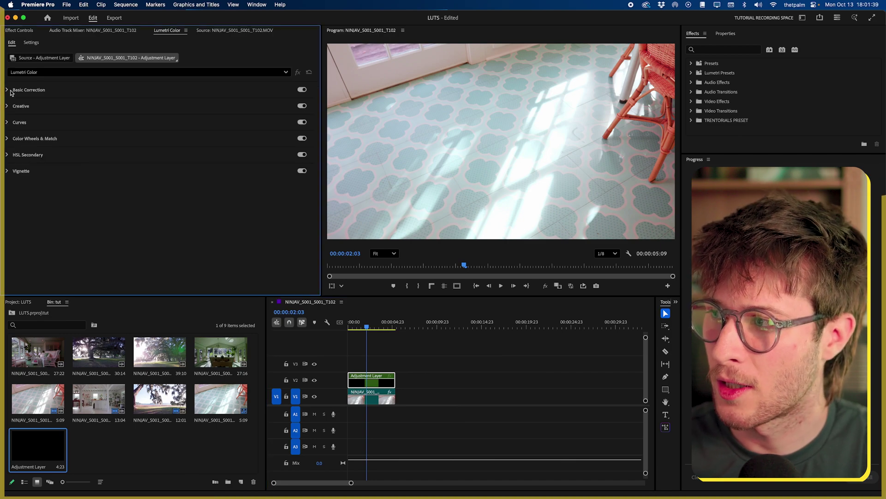
Step: Tint the adjustment layer's midtones with Color Wheels & Match, comparing against the bypassed grade
{"action": "left_click", "coordinate": [7, 139]}
{"action": "scroll", "coordinate": [129, 164], "scroll_direction": "down", "scroll_amount": 2}
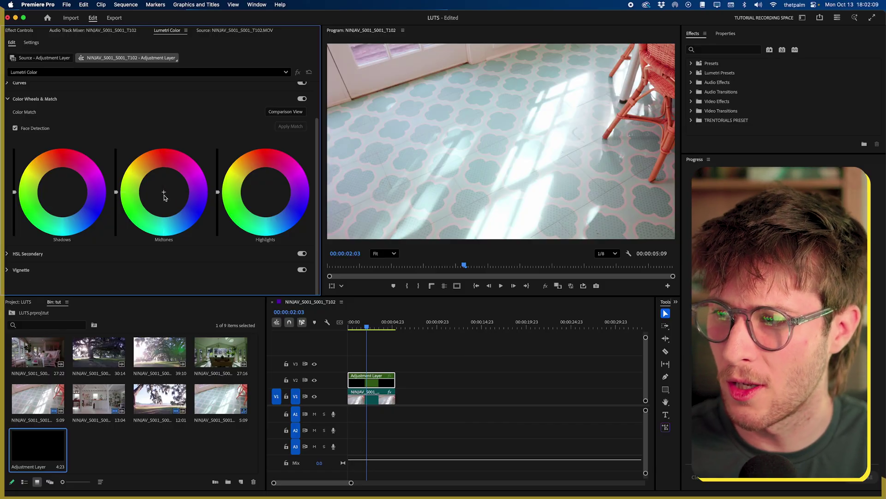
{"action": "left_click_drag", "start_coordinate": [165, 198], "coordinate": [146, 175]}
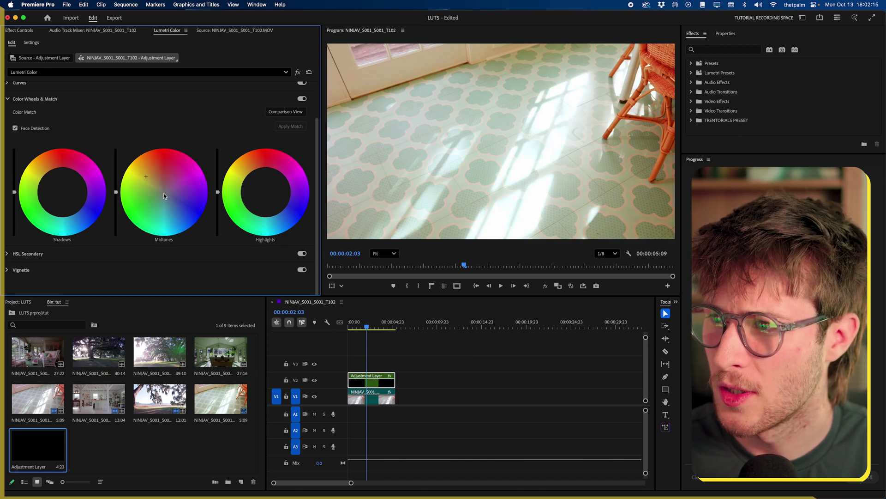
{"action": "left_click", "coordinate": [298, 72]}
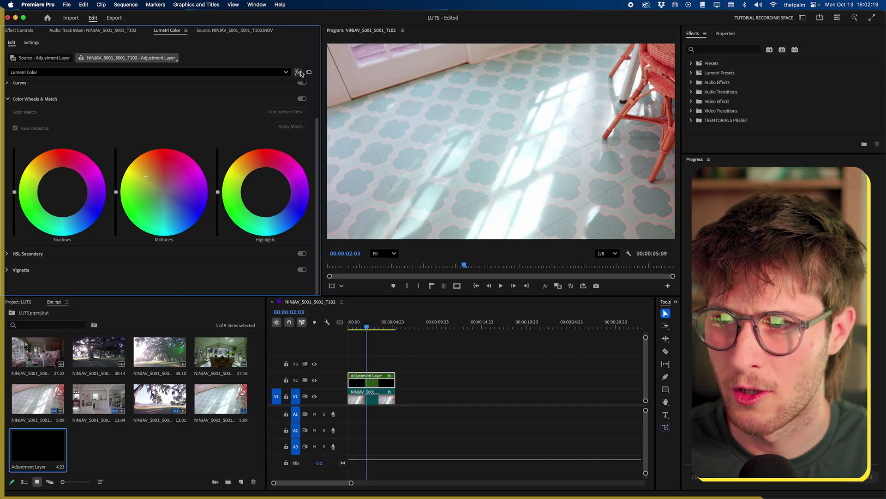
{"action": "left_click", "coordinate": [299, 73]}
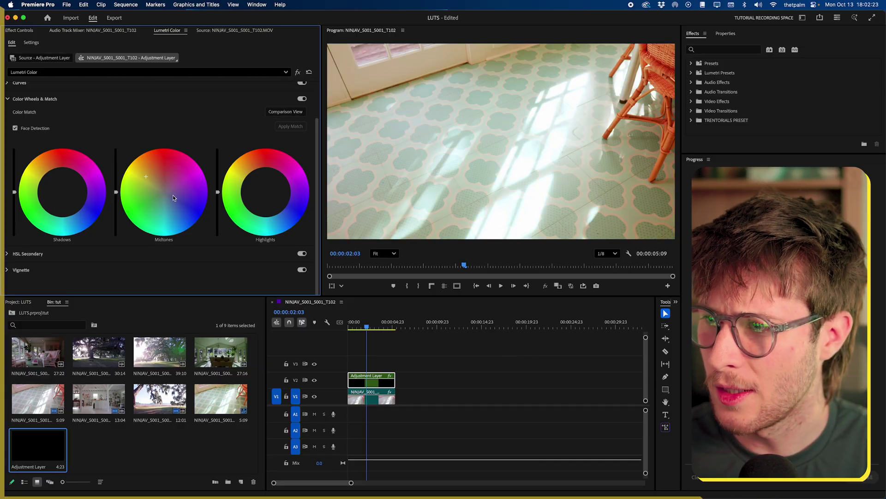
Step: Warm the highlights and shift the shadow colour, compare with the wheels off, then collapse the section
{"action": "left_click_drag", "start_coordinate": [260, 194], "coordinate": [265, 183]}
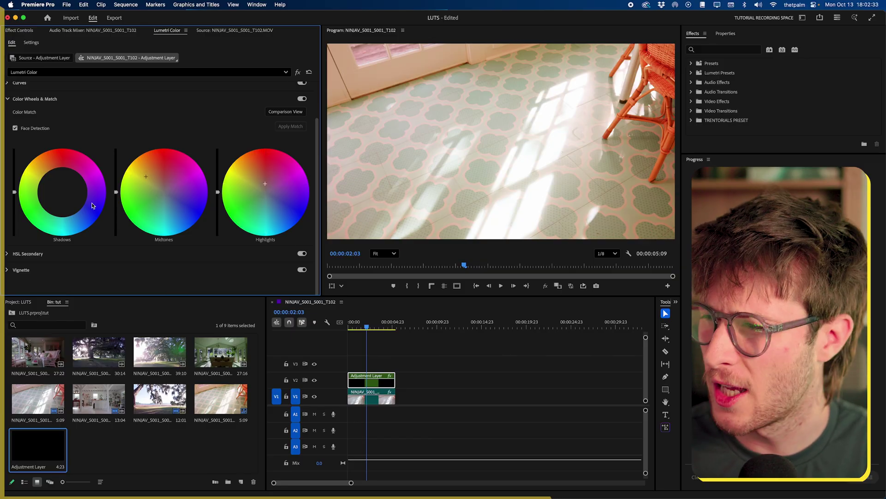
{"action": "left_click_drag", "start_coordinate": [64, 198], "coordinate": [70, 203]}
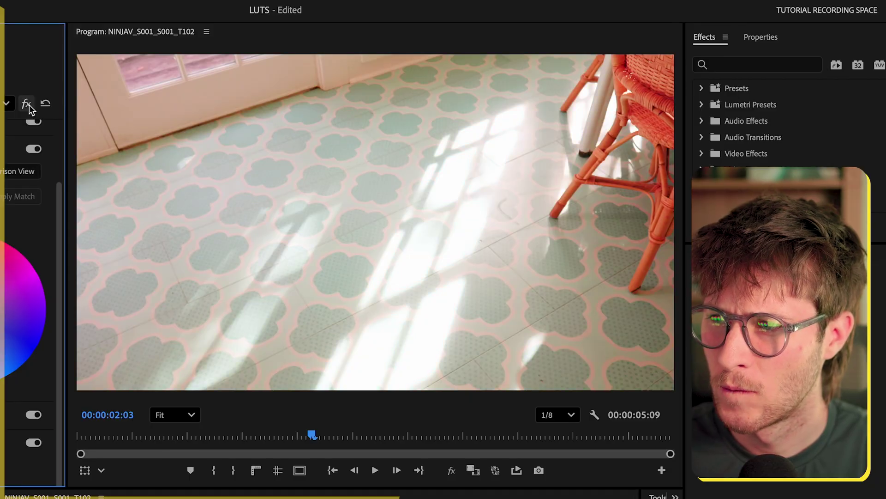
{"action": "left_click", "coordinate": [29, 104]}
{"action": "left_click", "coordinate": [29, 104]}
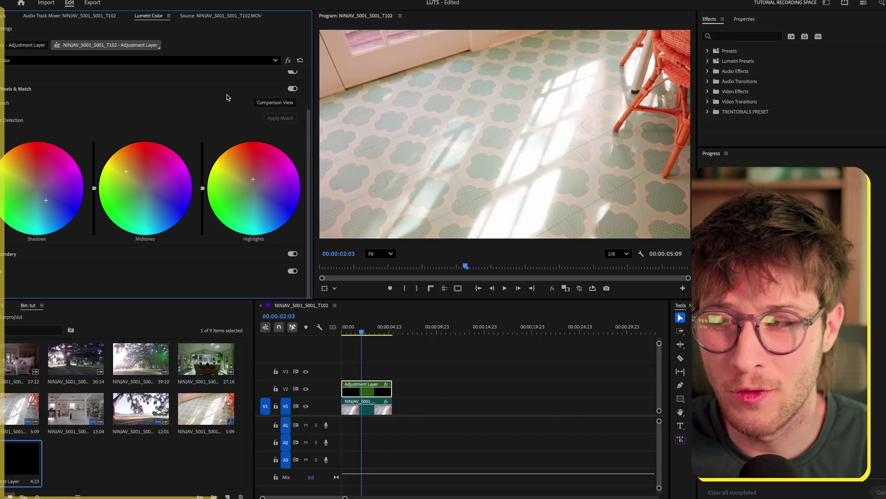
{"action": "left_click_drag", "start_coordinate": [125, 172], "coordinate": [125, 173]}
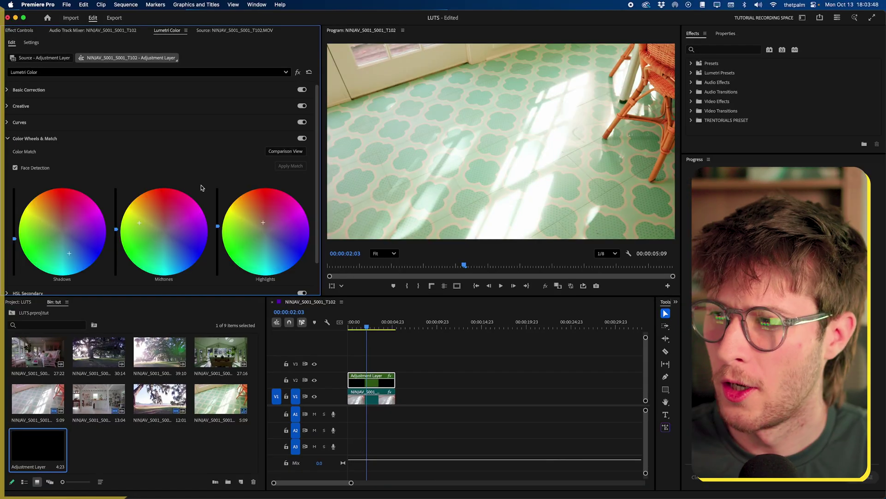
{"action": "left_click", "coordinate": [302, 139]}
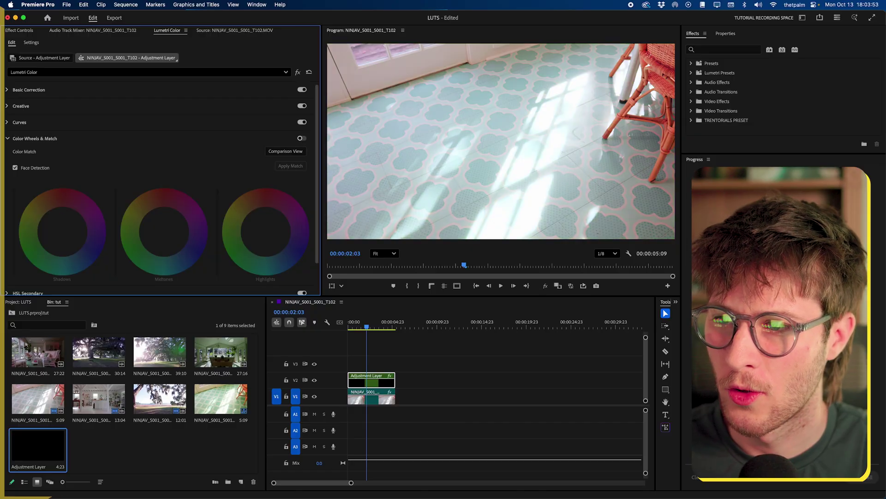
{"action": "left_click", "coordinate": [302, 139]}
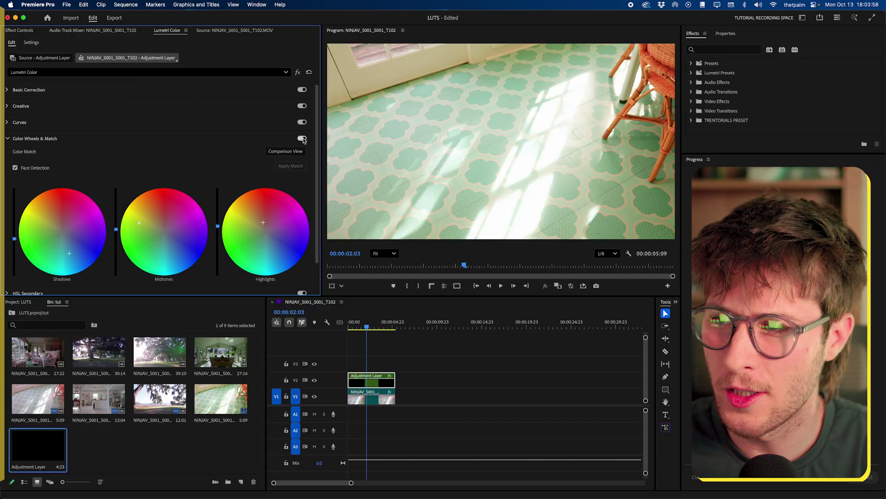
{"action": "left_click", "coordinate": [259, 137]}
Step: Raise the adjustment layer's Creative Sharpen to 8.8 and Vibrance to 2.9
{"action": "left_click", "coordinate": [42, 104]}
{"action": "scroll", "coordinate": [78, 203], "scroll_direction": "down", "scroll_amount": 3}
{"action": "scroll", "coordinate": [79, 204], "scroll_direction": "down", "scroll_amount": 3}
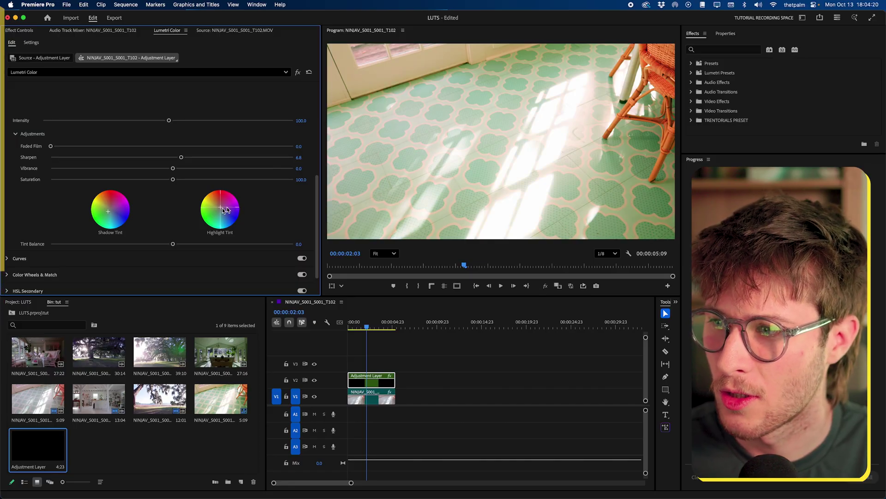
{"action": "scroll", "coordinate": [275, 115], "scroll_direction": "up", "scroll_amount": 3}
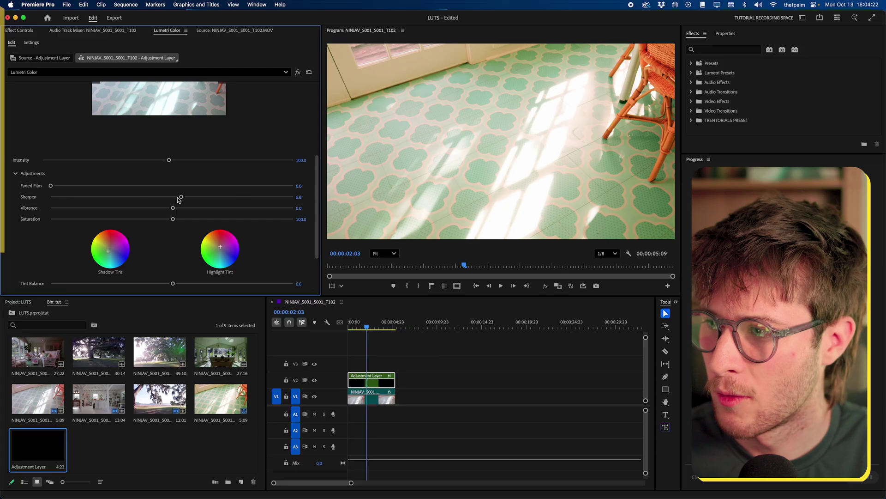
{"action": "left_click_drag", "start_coordinate": [180, 200], "coordinate": [175, 219]}
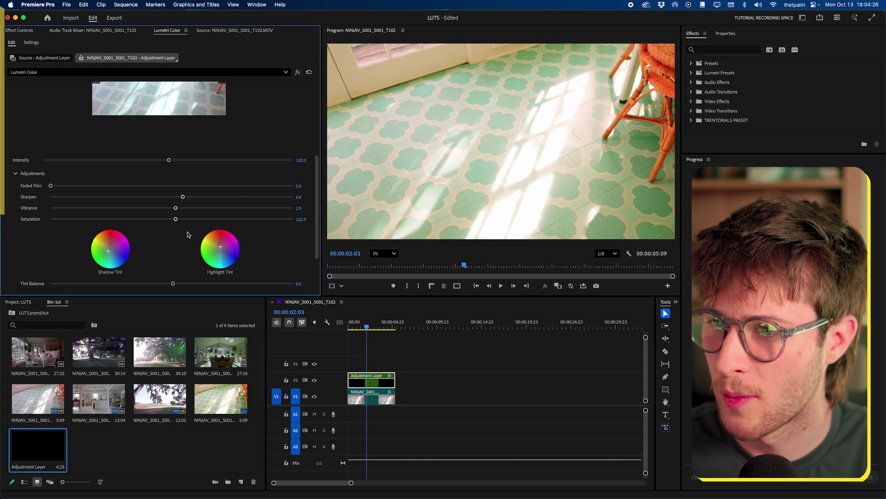
Step: Toggle the Creative section and then the whole Lumetri effect off and back on to compare
{"action": "scroll", "coordinate": [189, 233], "scroll_direction": "up", "scroll_amount": 6}
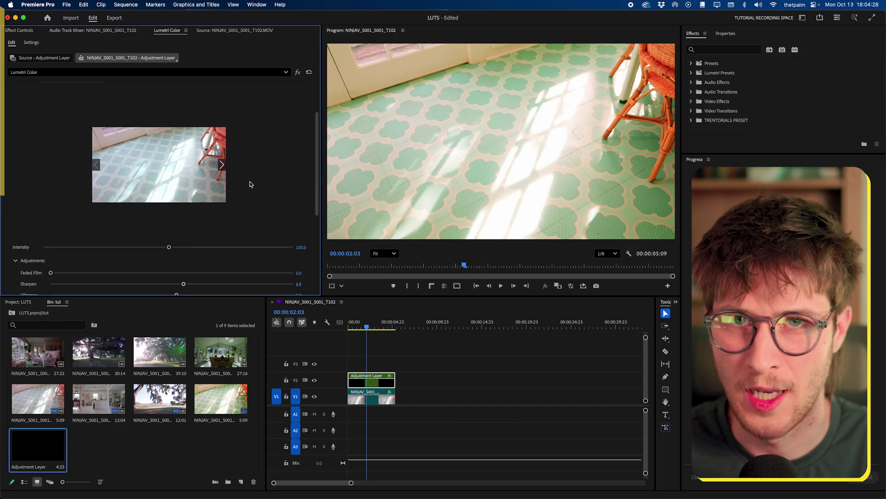
{"action": "scroll", "coordinate": [250, 184], "scroll_direction": "up", "scroll_amount": 4}
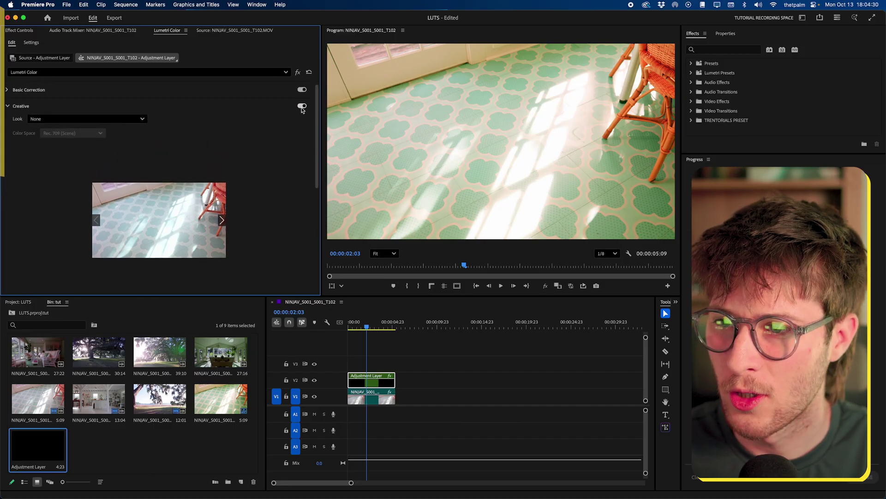
{"action": "left_click", "coordinate": [302, 107]}
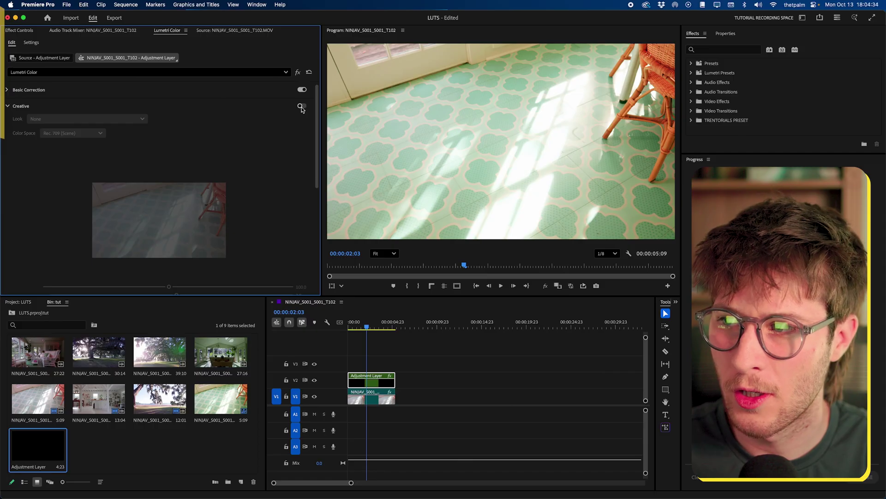
{"action": "left_click", "coordinate": [301, 107]}
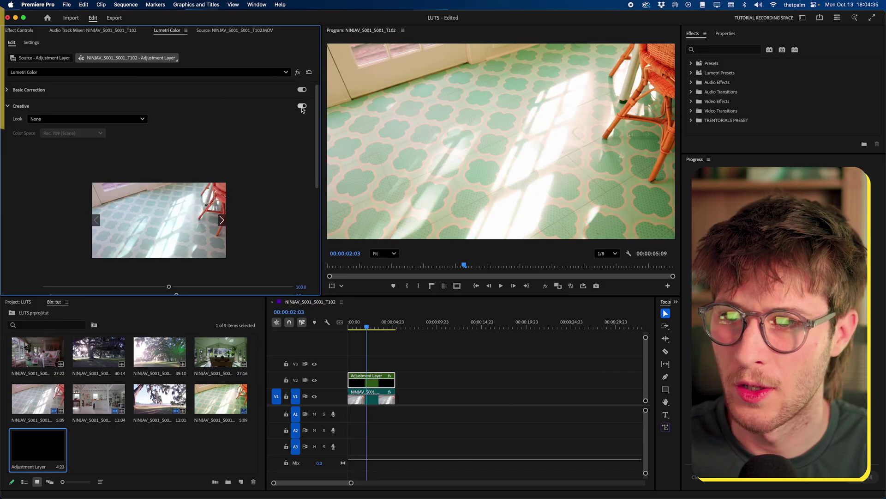
{"action": "left_click", "coordinate": [298, 73]}
{"action": "left_click", "coordinate": [298, 74]}
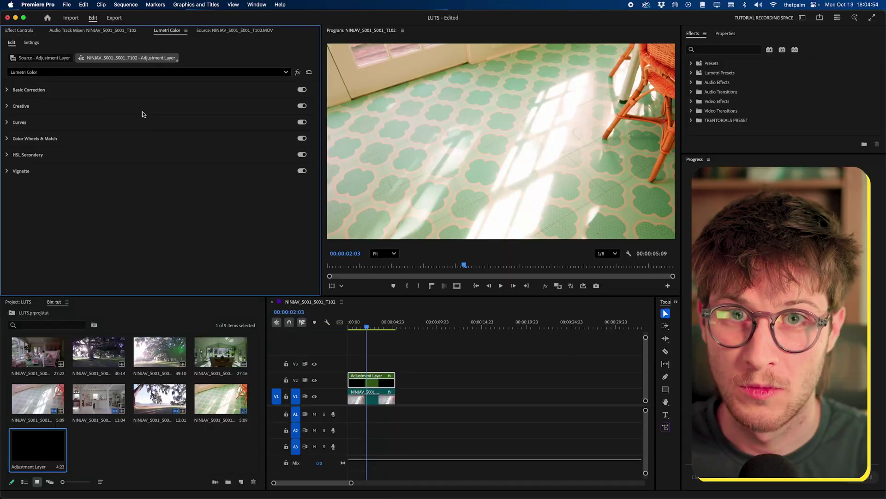
Step: From the Lumetri Color panel menu, start exporting the grade as a .cube LUT
{"action": "left_click", "coordinate": [186, 30]}
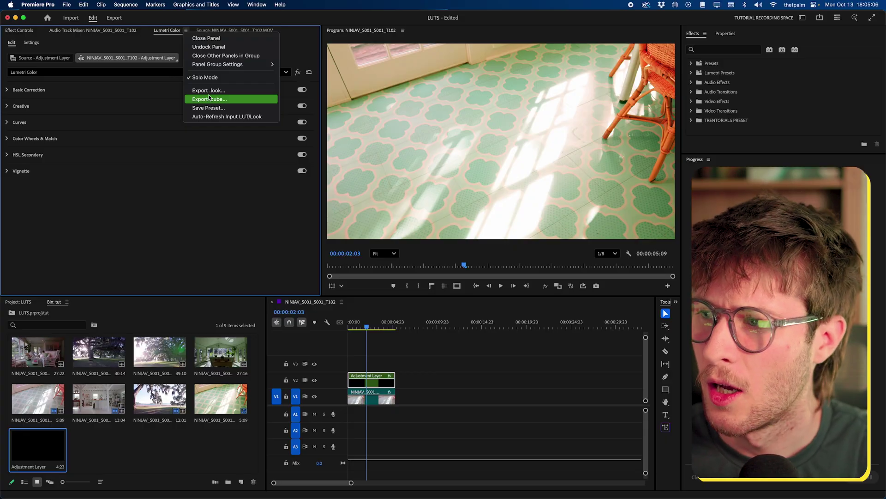
{"action": "left_click", "coordinate": [209, 96]}
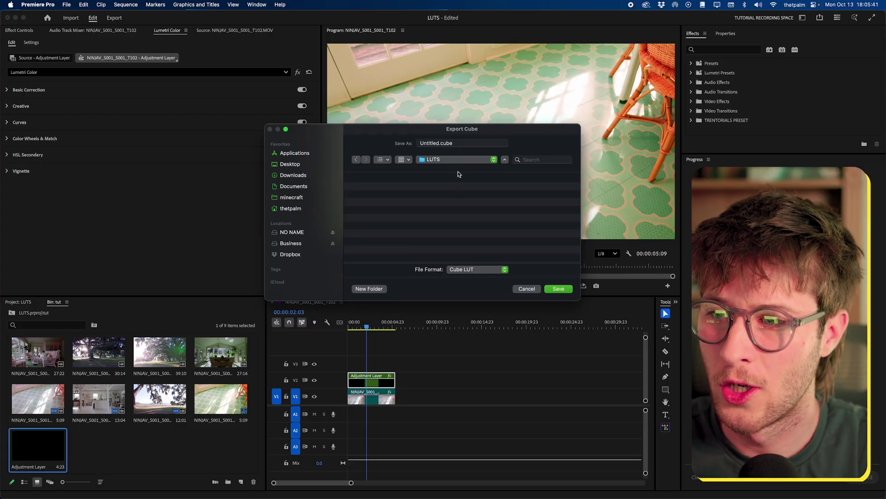
Step: Save the cube LUT as Trentorials_SunnyGreen.cube in the LUTS folder
{"action": "double_click", "coordinate": [440, 147]}
{"action": "type", "text": "Trentorials"}
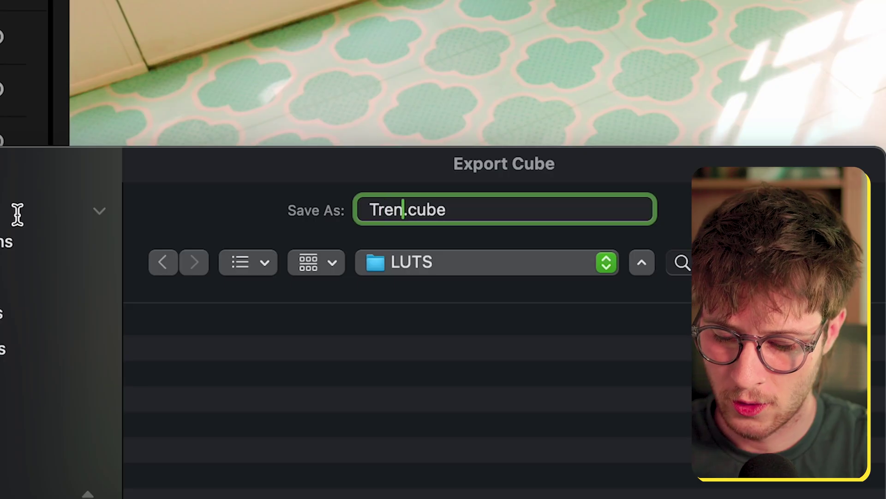
{"action": "type", "text": "_SunnyGreen"}
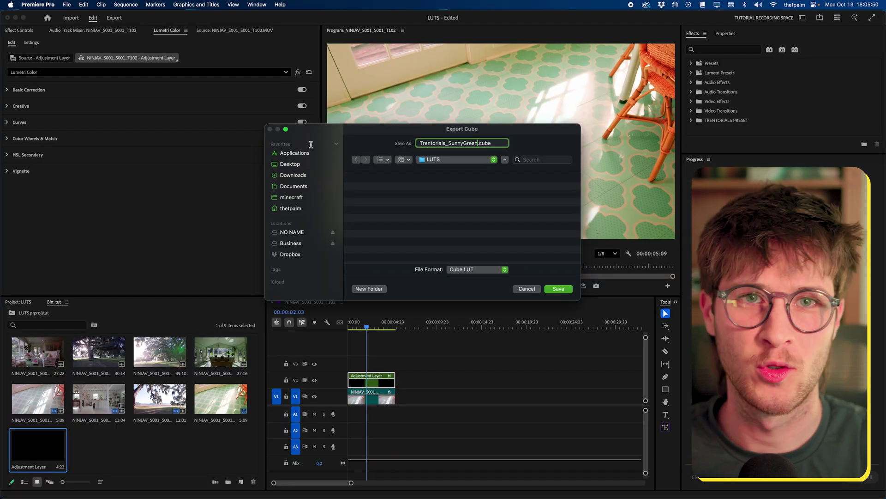
{"action": "left_click", "coordinate": [558, 288]}
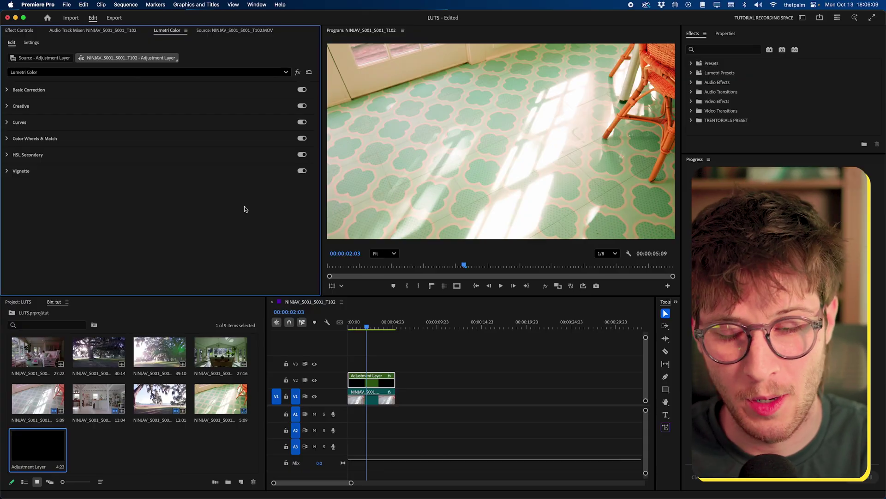
Step: Delete the adjustment layer from track V2
{"action": "left_click", "coordinate": [435, 400]}
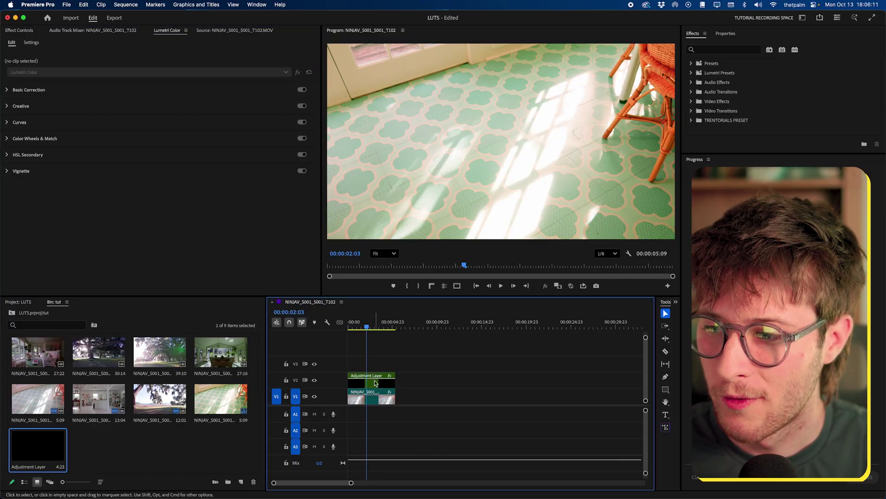
{"action": "left_click", "coordinate": [375, 383]}
{"action": "key", "text": "Delete"}
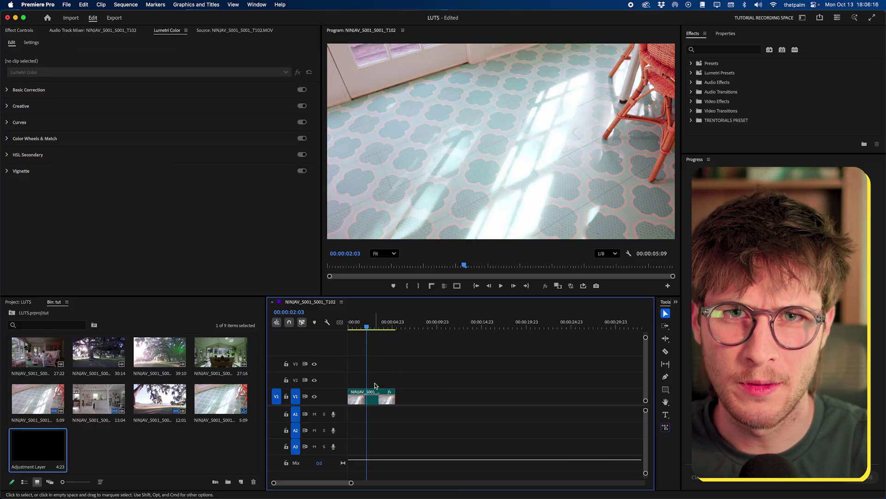
Step: Load Trentorials_SunnyGreen.cube as the V1 floor clip's Creative Look
{"action": "left_click", "coordinate": [378, 399]}
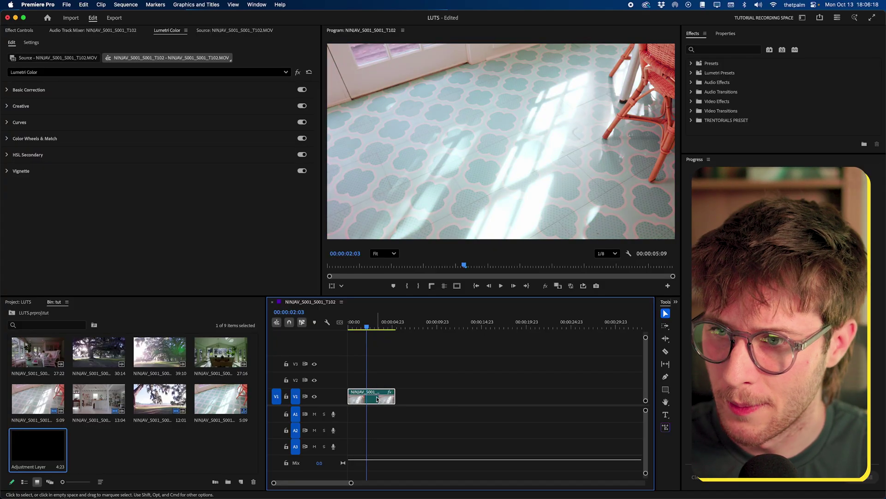
{"action": "left_click", "coordinate": [16, 104]}
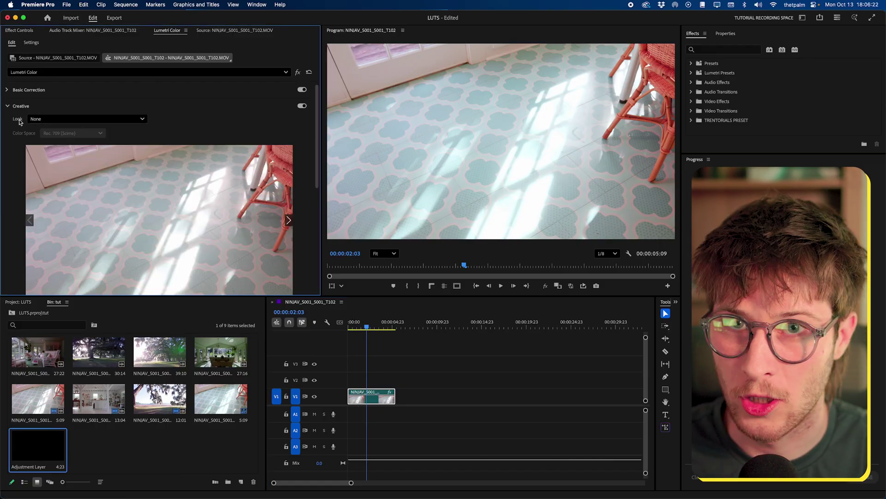
{"action": "left_click", "coordinate": [44, 119]}
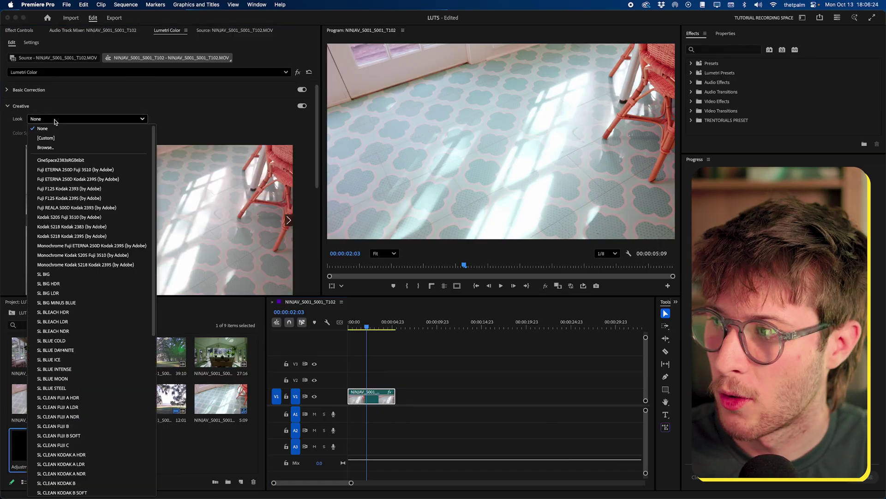
{"action": "left_click", "coordinate": [43, 147]}
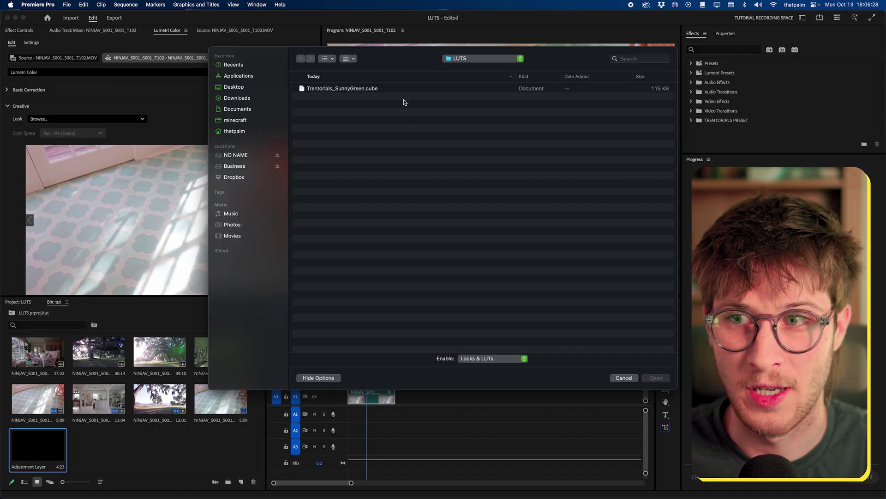
{"action": "left_click", "coordinate": [343, 90]}
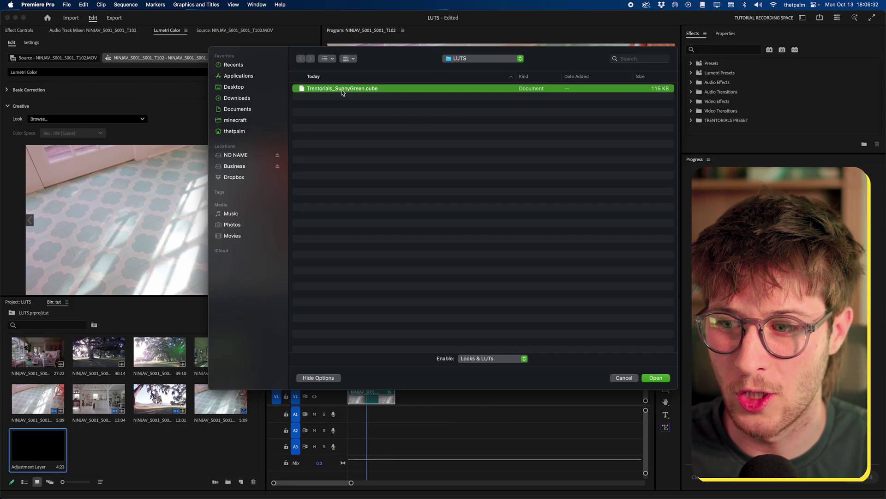
{"action": "left_click", "coordinate": [655, 378]}
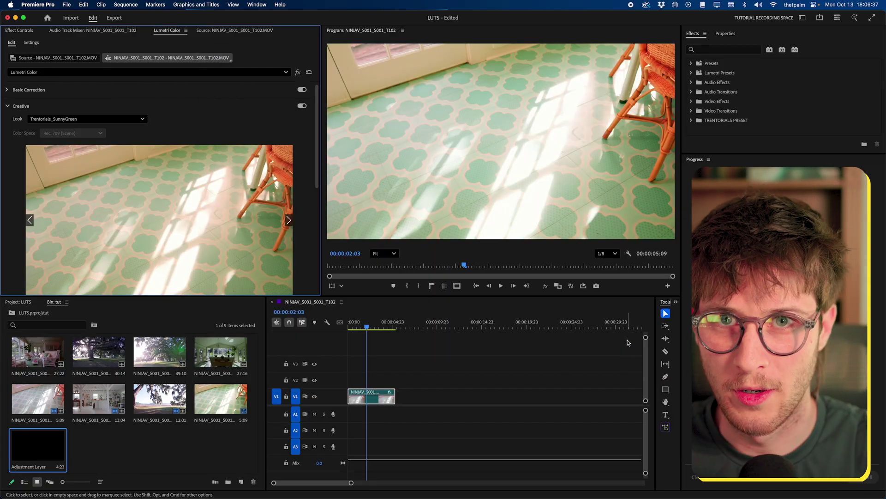
Step: Compare the floor clip with and without its Creative look, leaving it disabled
{"action": "left_click", "coordinate": [302, 107]}
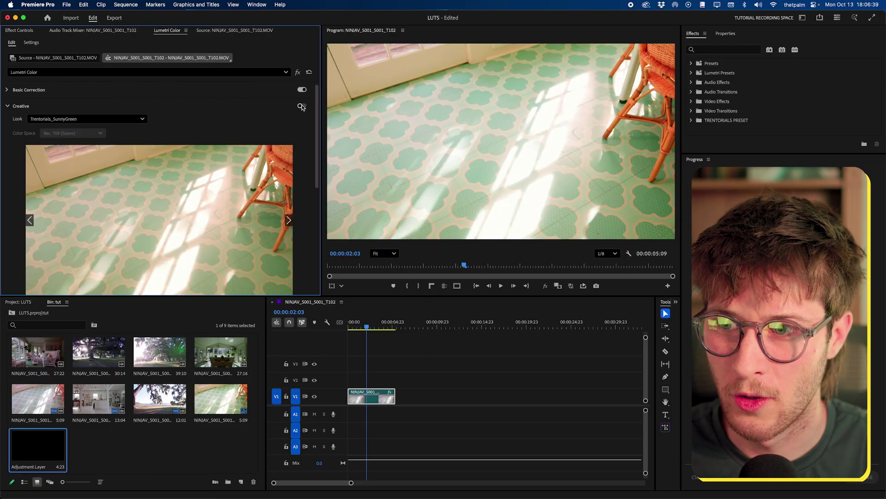
{"action": "left_click", "coordinate": [302, 107]}
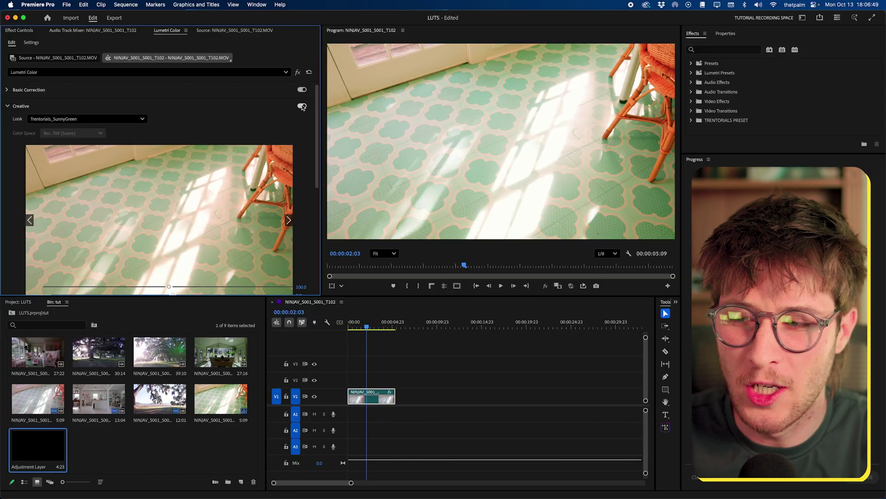
{"action": "left_click", "coordinate": [302, 106]}
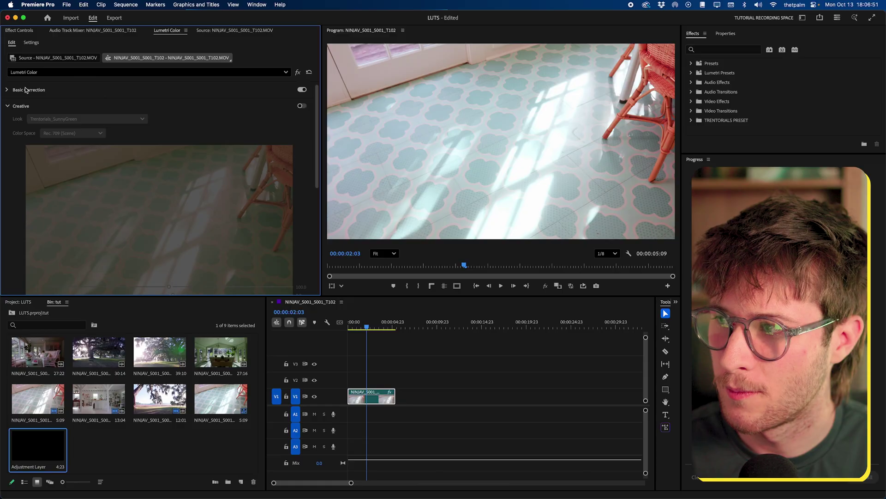
Step: Place a new adjustment layer on V2 and bring up its Creative Look list
{"action": "left_click_drag", "start_coordinate": [35, 451], "coordinate": [349, 379]}
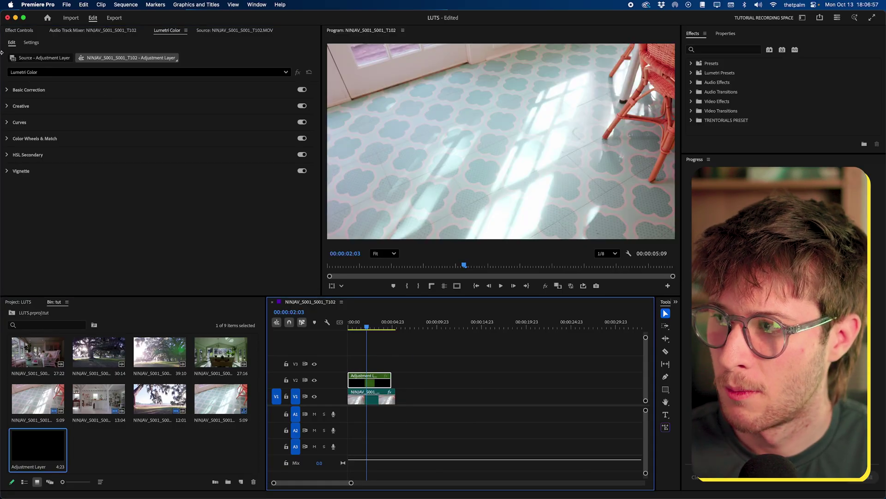
{"action": "left_click", "coordinate": [26, 106]}
{"action": "left_click", "coordinate": [34, 119]}
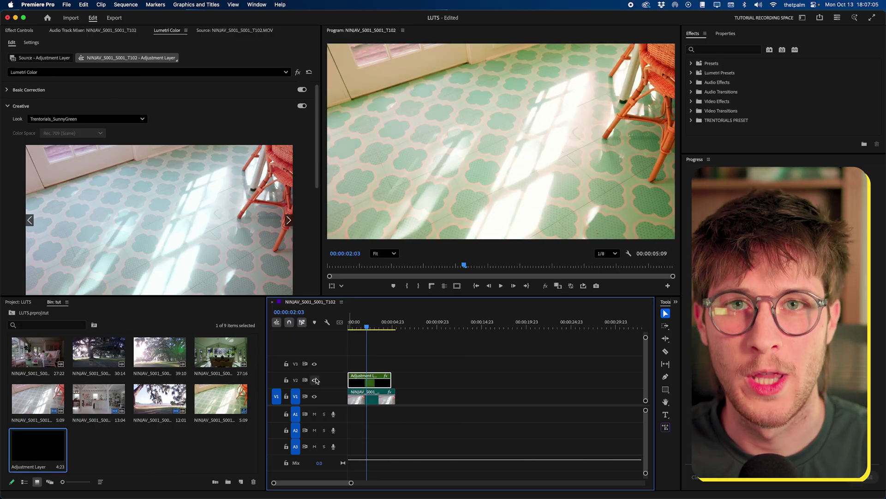
Step: Extend the adjustment layer over the tree clip added to V1, comparing its grade on and off
{"action": "left_click_drag", "start_coordinate": [391, 380], "coordinate": [491, 380]}
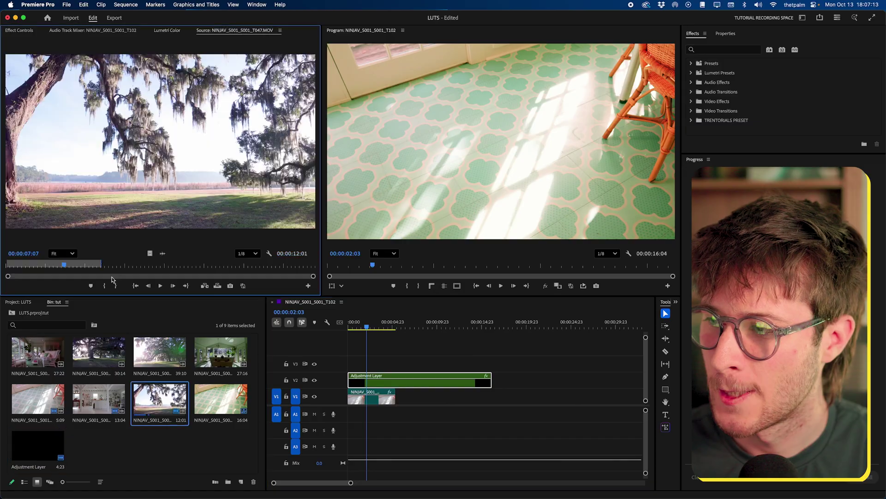
{"action": "left_click_drag", "start_coordinate": [149, 254], "coordinate": [399, 400]}
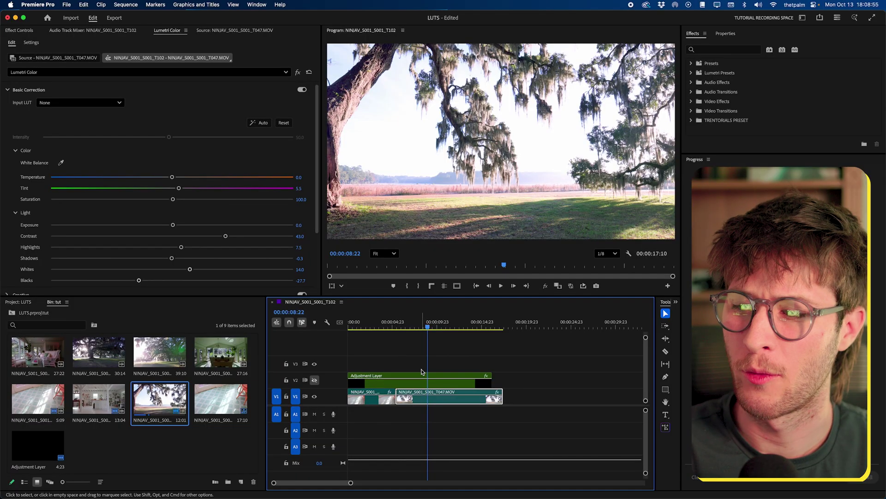
{"action": "left_click", "coordinate": [297, 72]}
{"action": "left_click", "coordinate": [297, 72]}
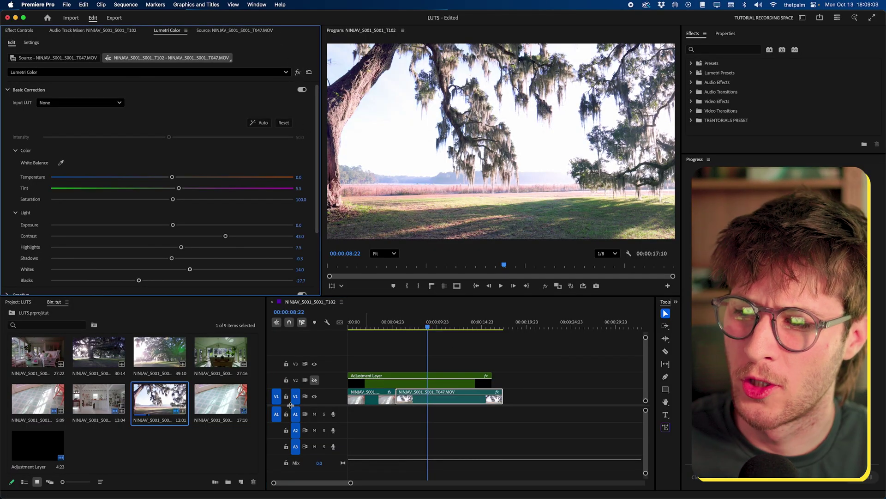
{"action": "left_click", "coordinate": [314, 380]}
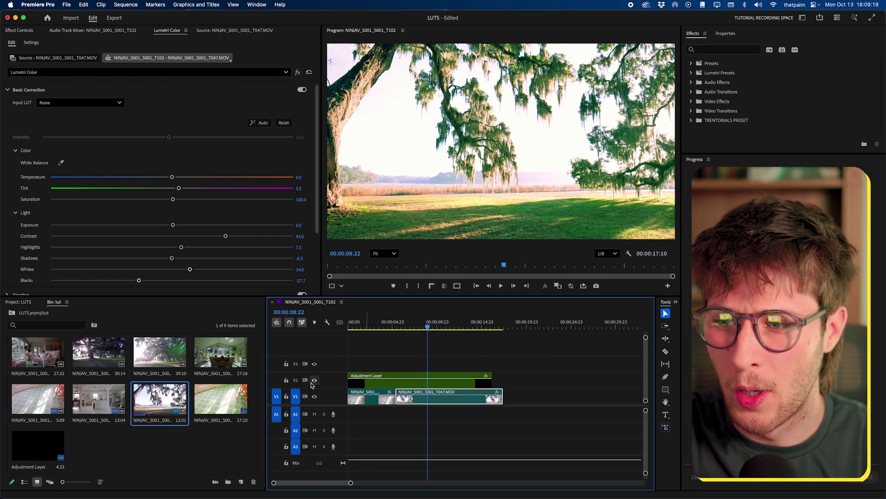
{"action": "left_click", "coordinate": [461, 383]}
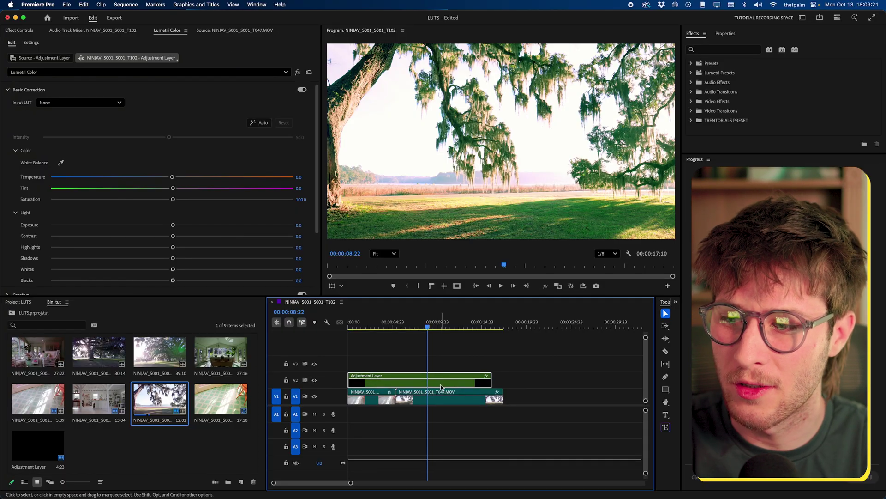
Step: Collapse and re-expand the adjustment layer's Basic Correction section, showing Input LUT set to None
{"action": "left_click", "coordinate": [74, 98]}
{"action": "left_click", "coordinate": [74, 98]}
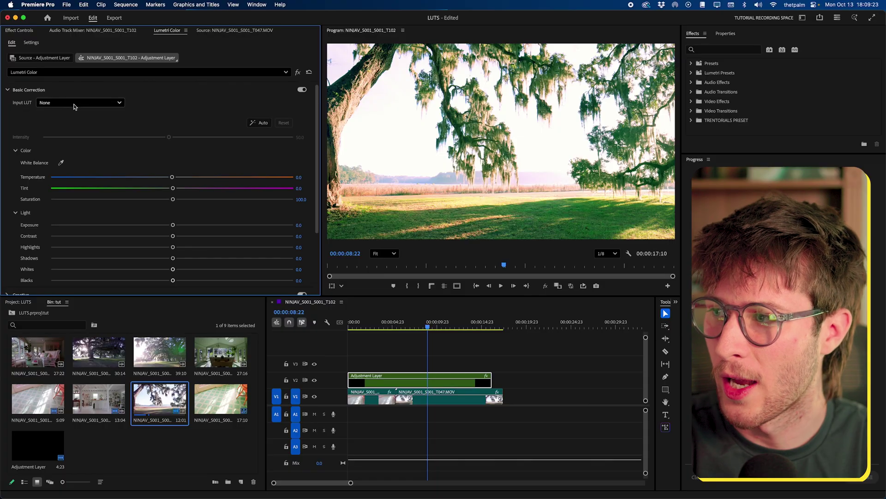